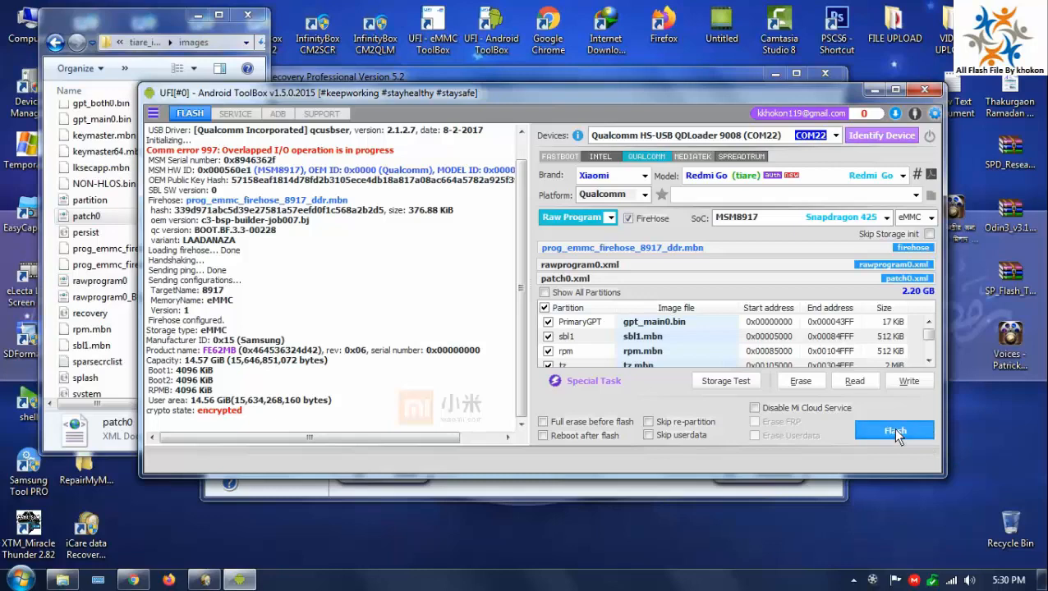
# Flash the loaded raw program partitions to the Redmi Go and review the flashing log
pyautogui.click(895, 432)
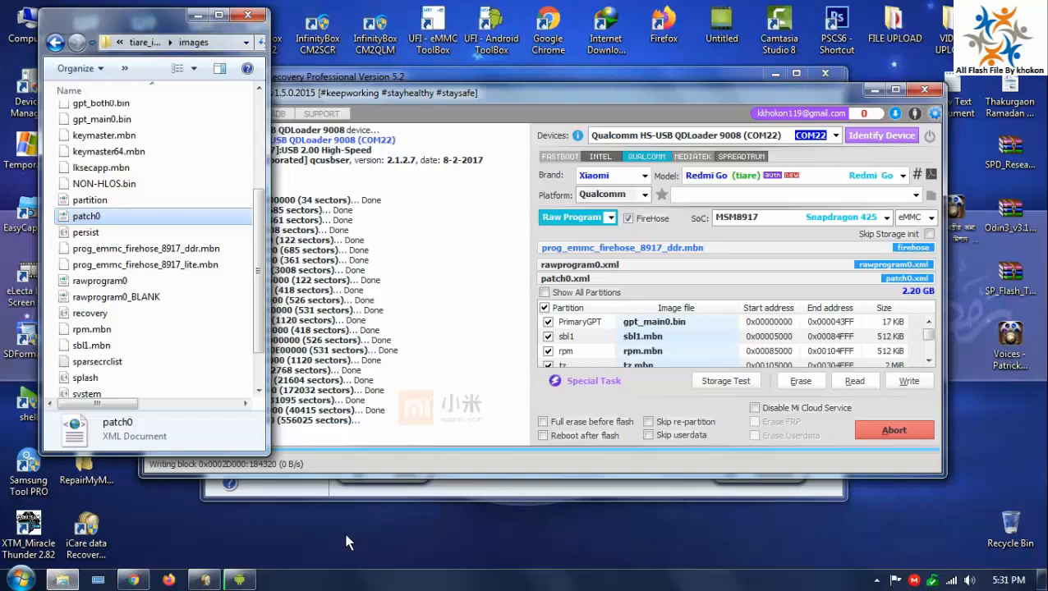
pyautogui.click(346, 542)
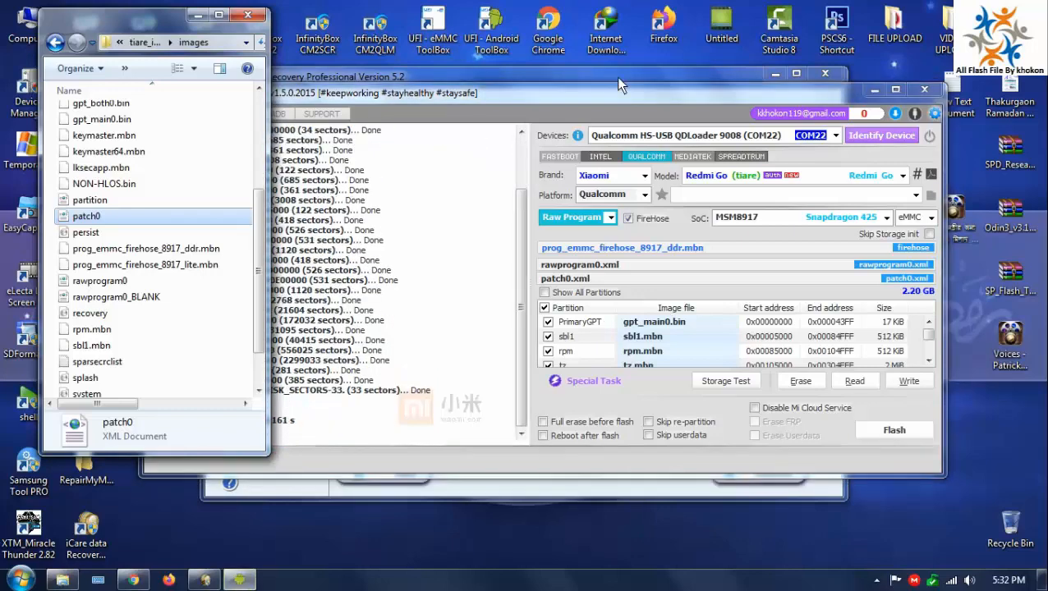
pyautogui.click(513, 100)
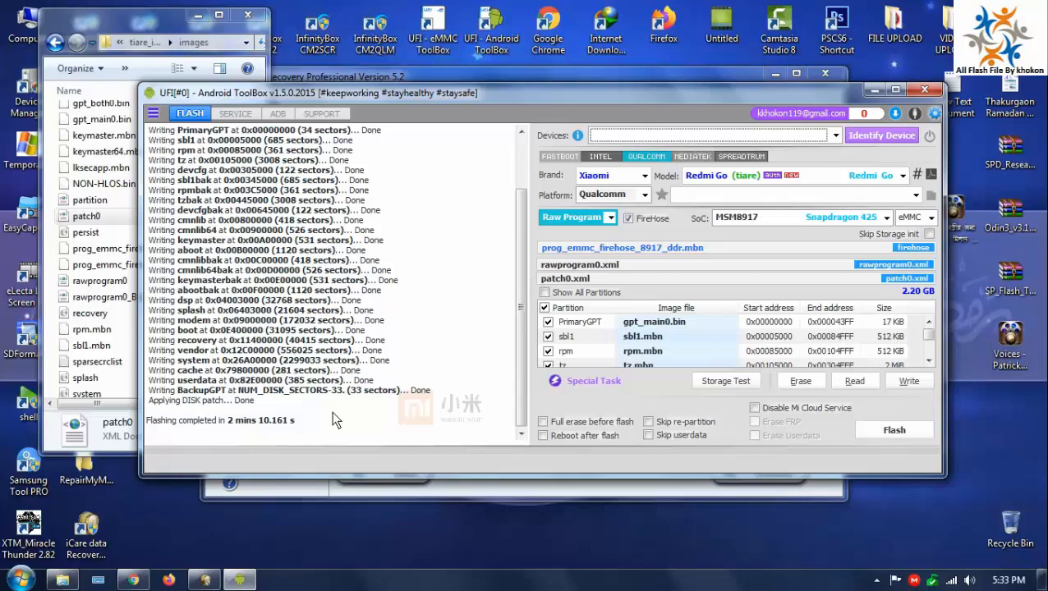
pyautogui.moveTo(522, 396); pyautogui.dragTo(518, 357)
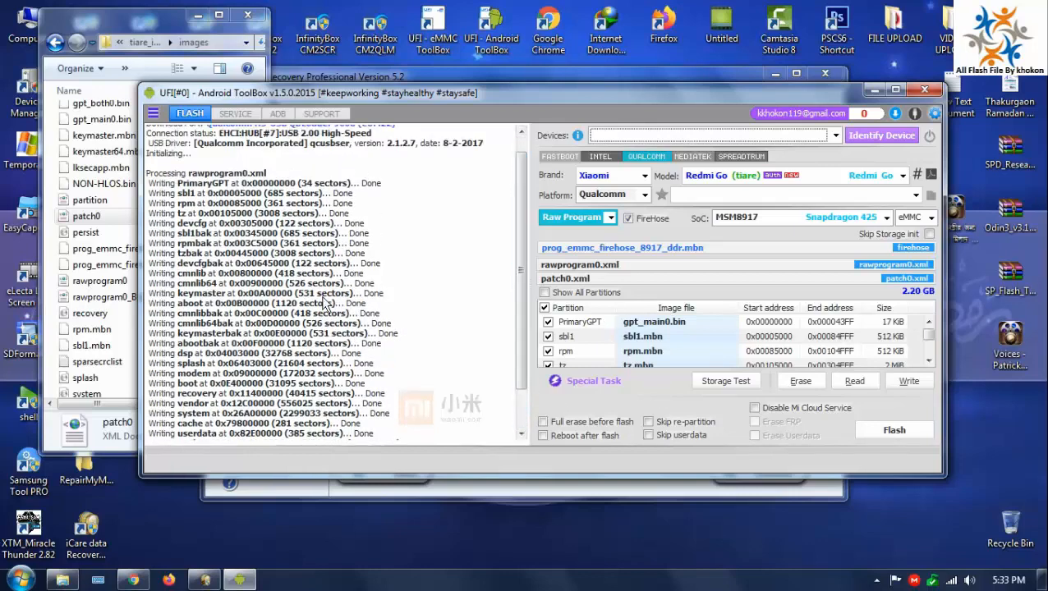
pyautogui.moveTo(149, 177); pyautogui.dragTo(451, 446)
pyautogui.click(351, 420)
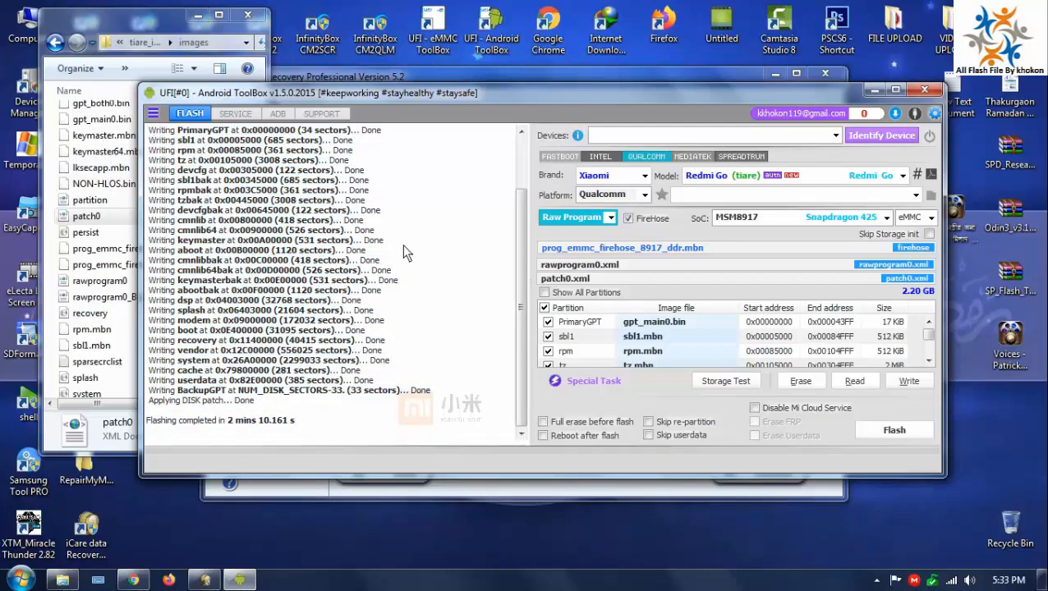
# Reselect Xiaomi as the brand and Qualcomm as the platform for the flash setup
pyautogui.click(644, 175)
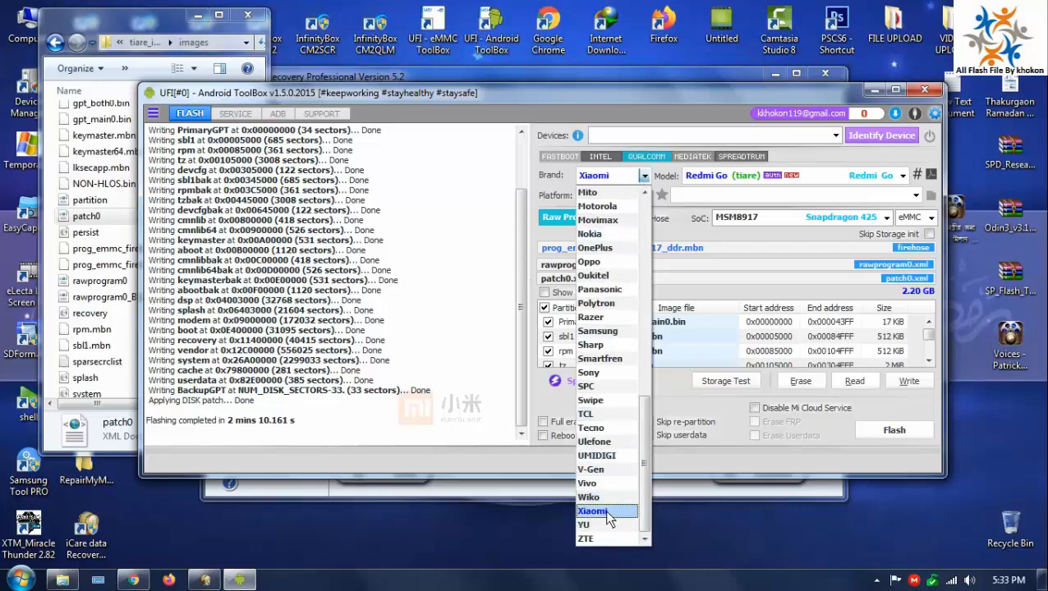
pyautogui.click(596, 511)
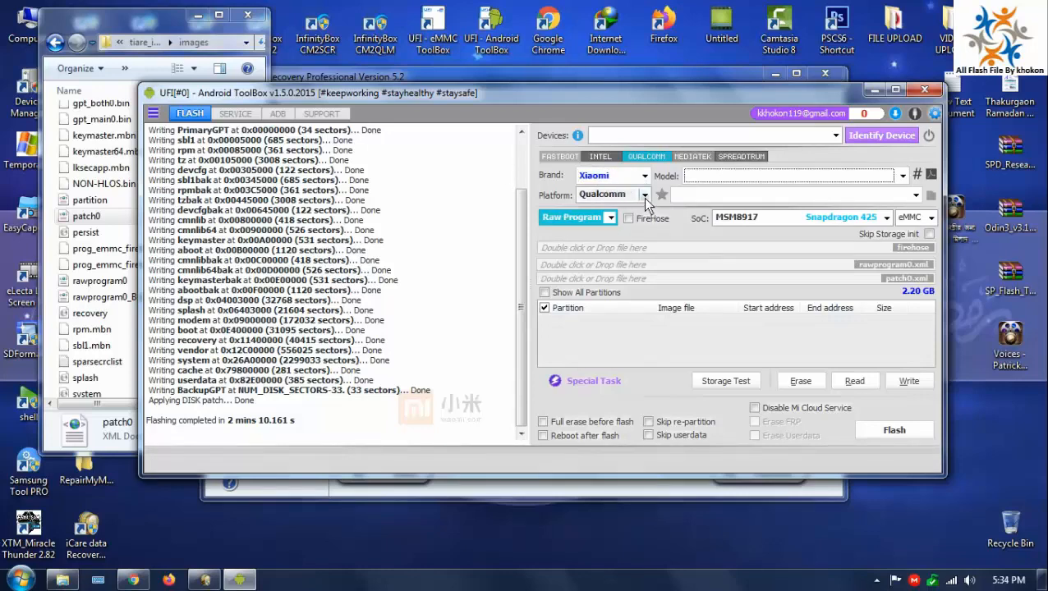
pyautogui.click(644, 197)
pyautogui.click(622, 223)
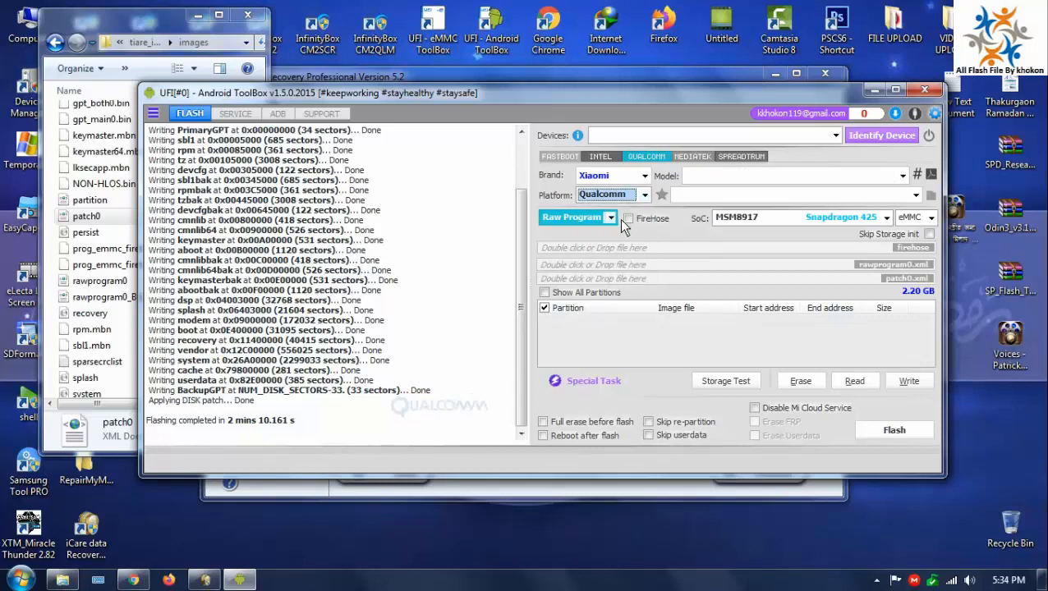
# Choose Redmi Go (tiare) as the phone model
pyautogui.click(750, 175)
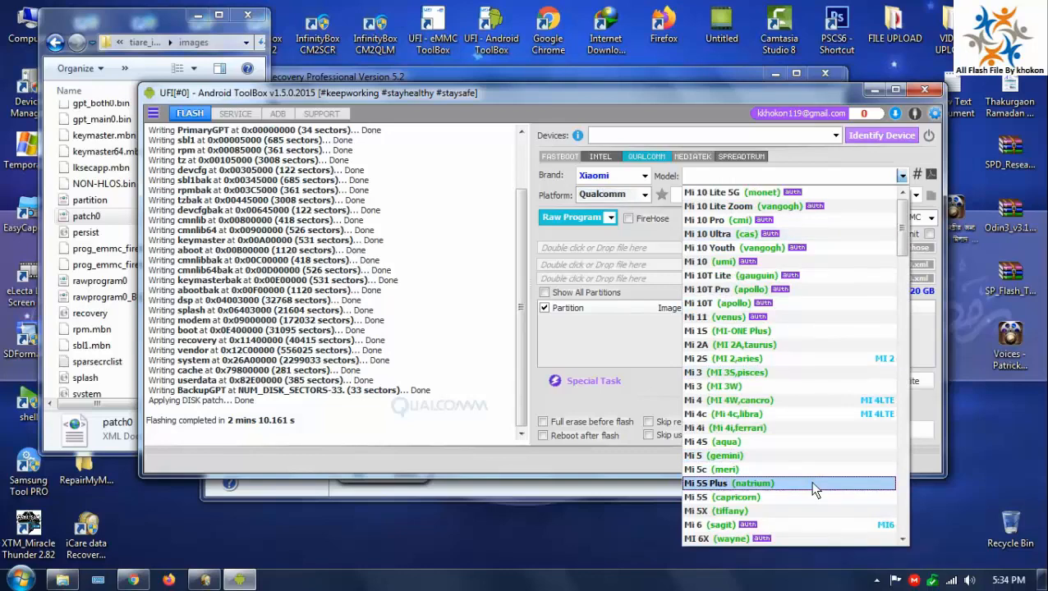
pyautogui.scroll(-10, 810, 481)
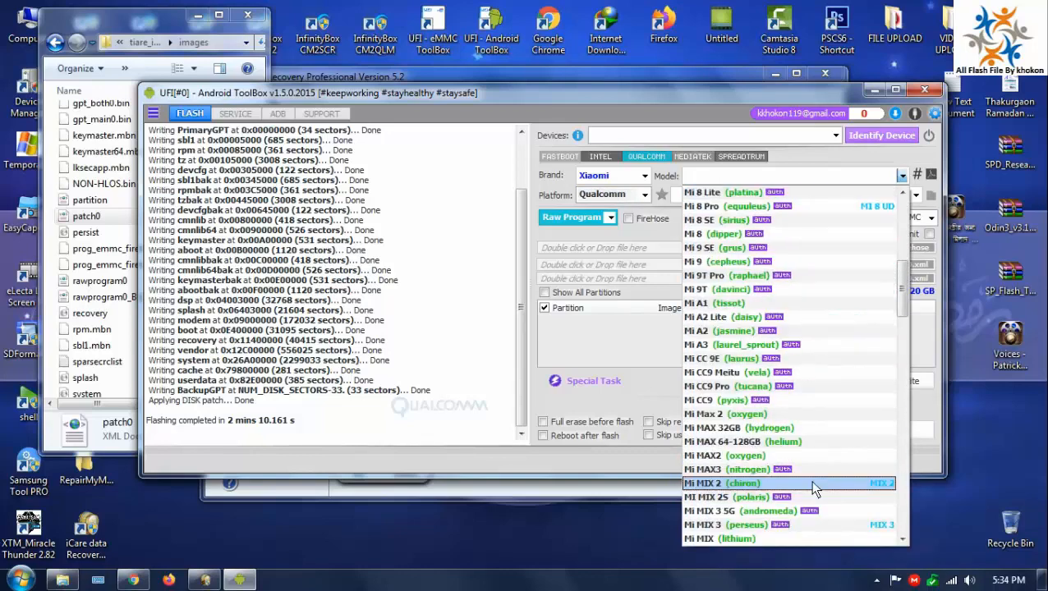
pyautogui.scroll(-4, 811, 485)
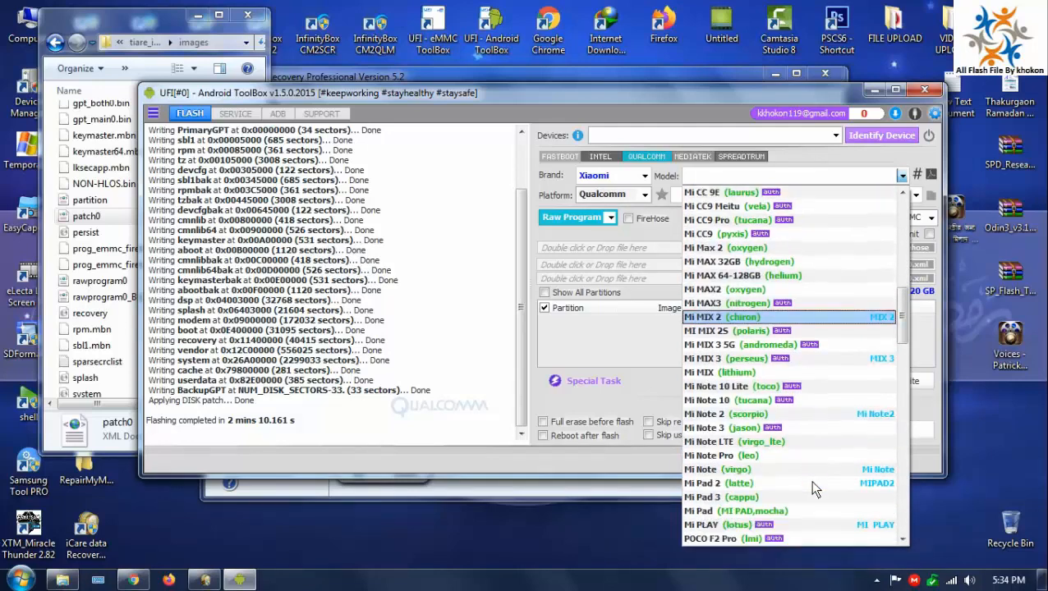
pyautogui.scroll(-4, 812, 485)
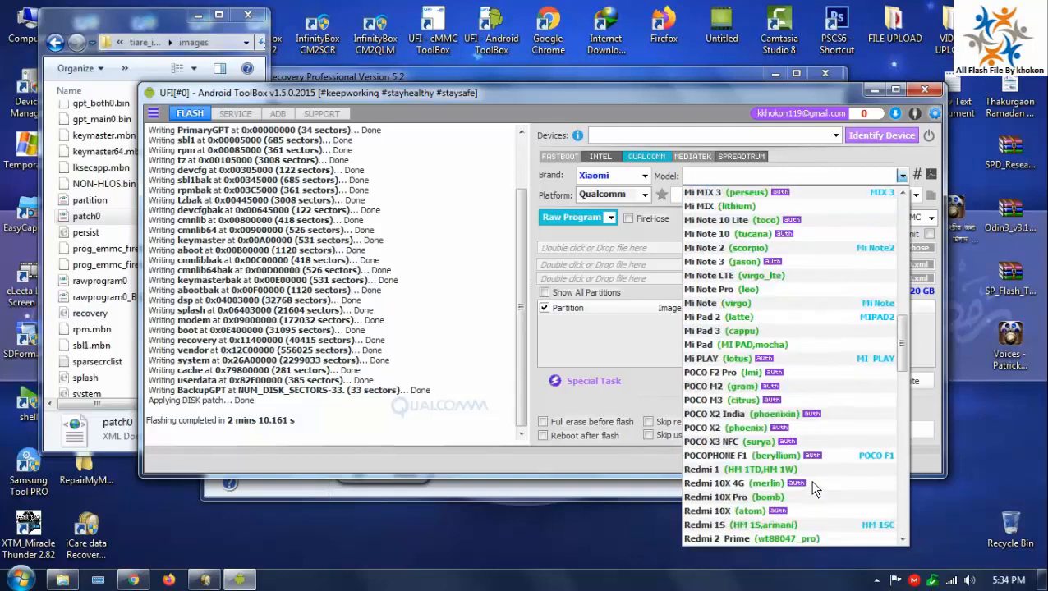
pyautogui.scroll(-3, 811, 488)
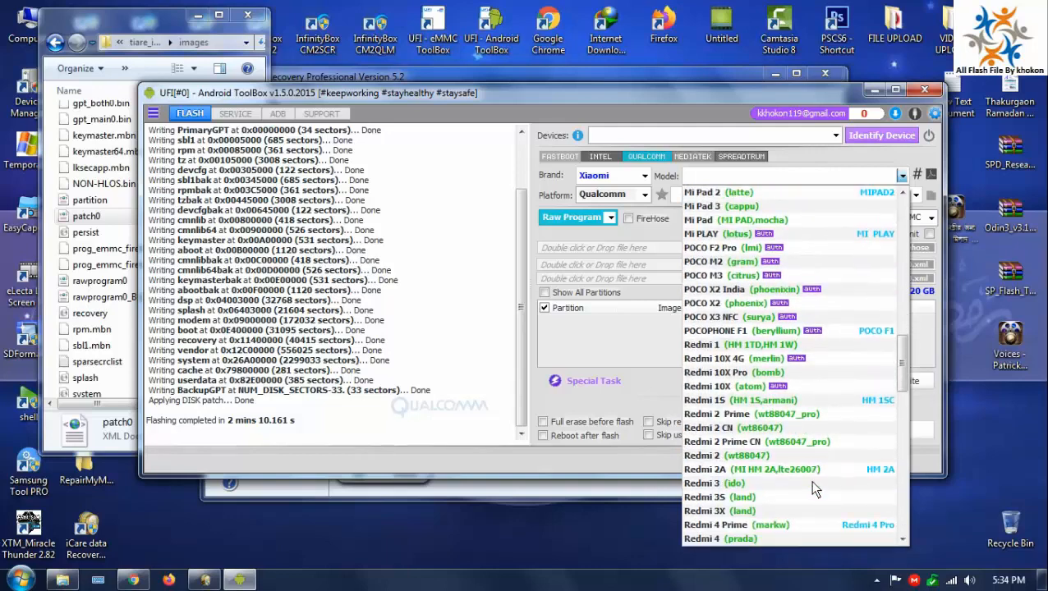
pyautogui.scroll(-4, 811, 487)
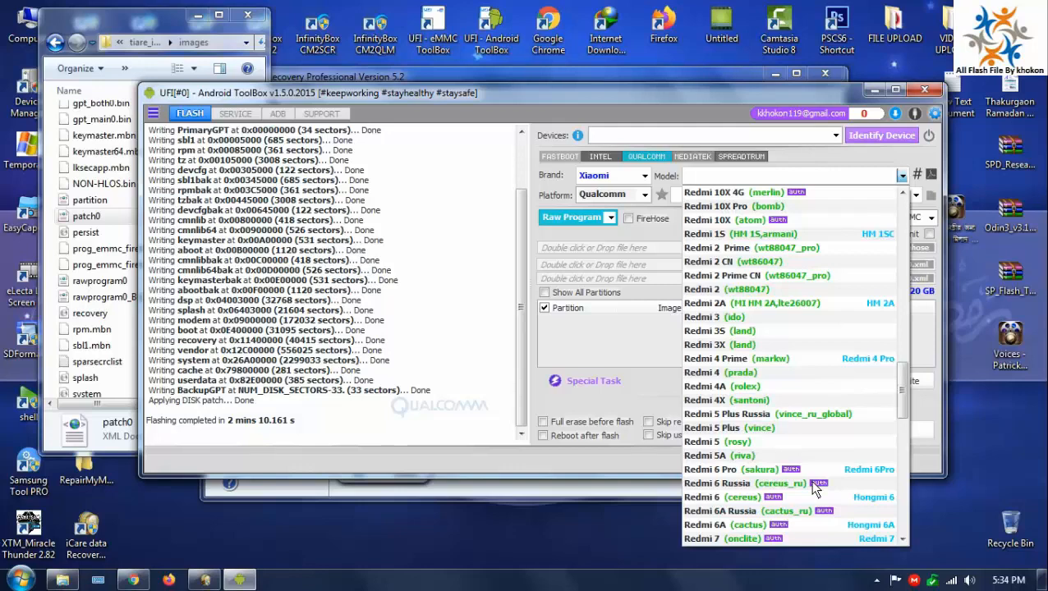
pyautogui.scroll(-2, 815, 489)
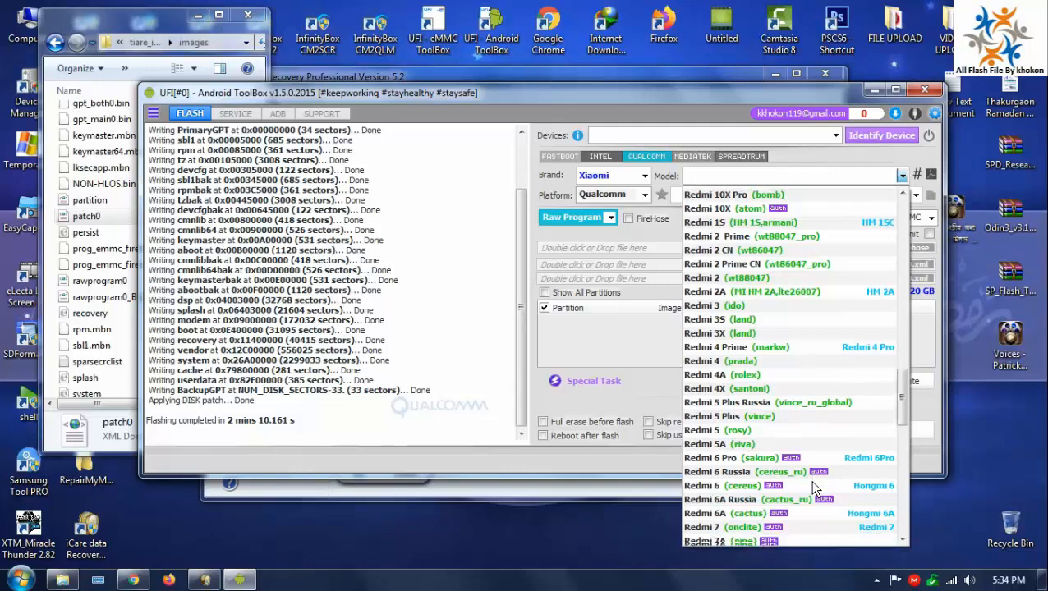
pyautogui.scroll(-6, 816, 490)
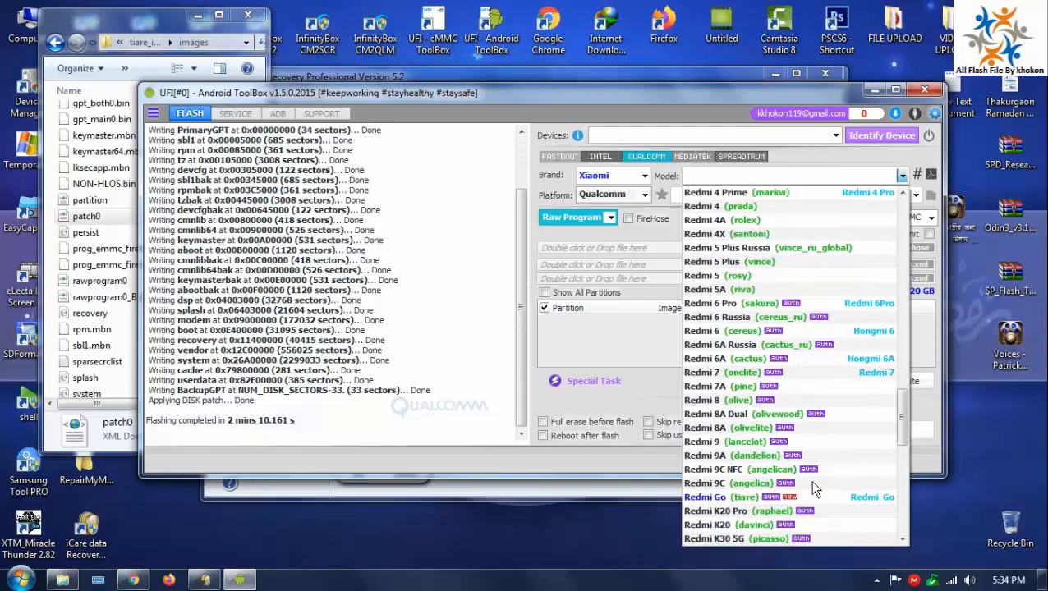
pyautogui.click(736, 330)
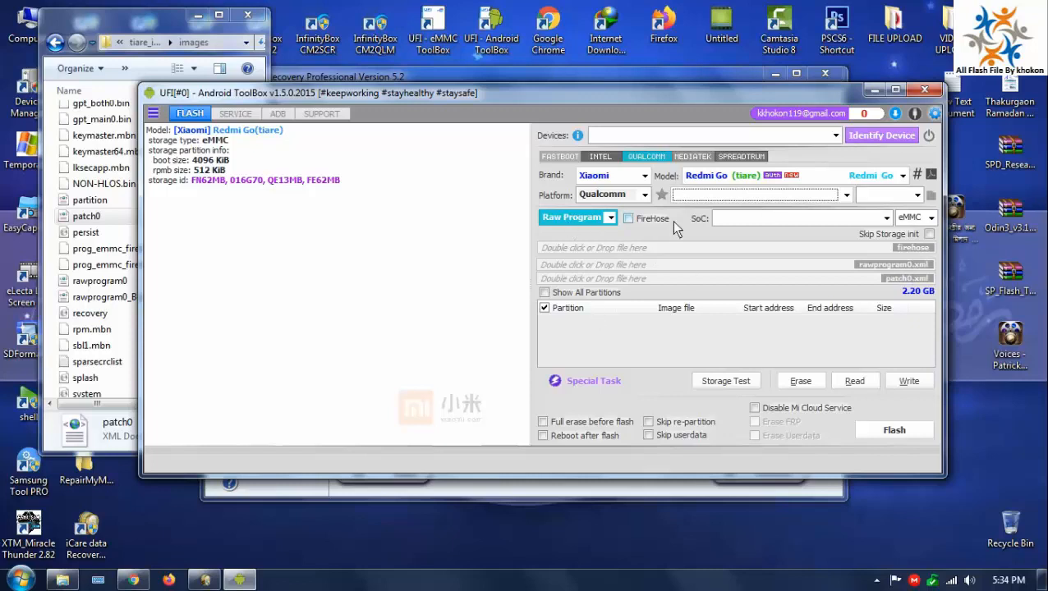
# Enable FireHose and load prog_emmc_firehose_8917_ddr.mbn from the images folder as the firehose file
pyautogui.click(838, 197)
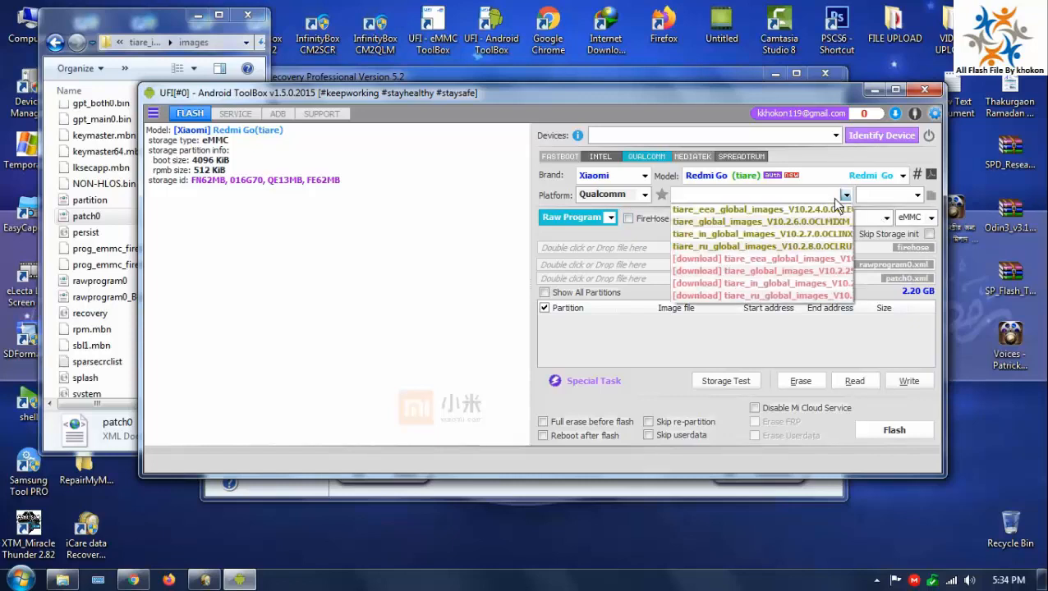
pyautogui.click(839, 197)
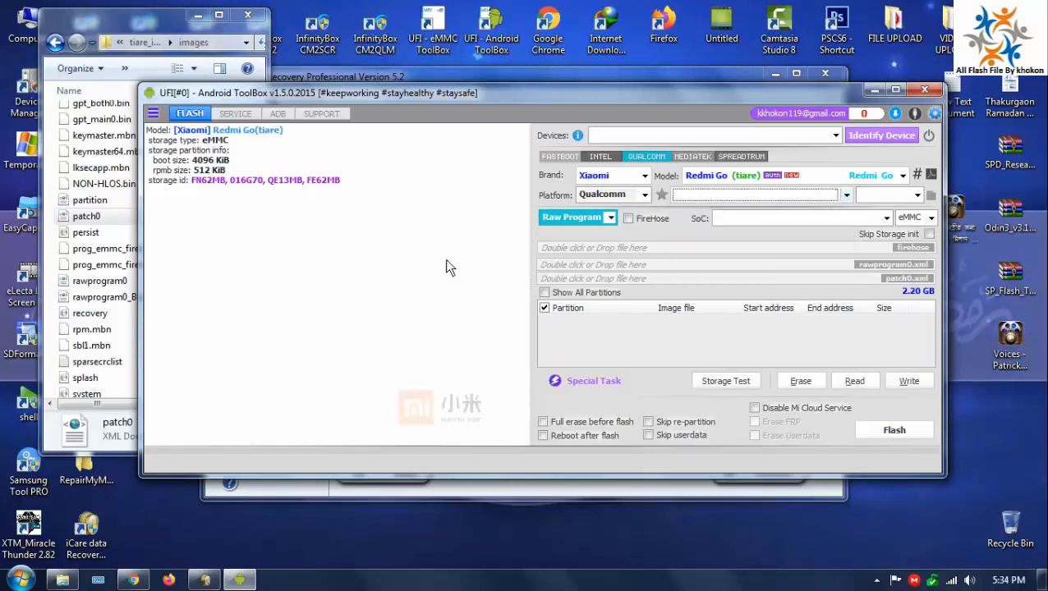
pyautogui.click(629, 218)
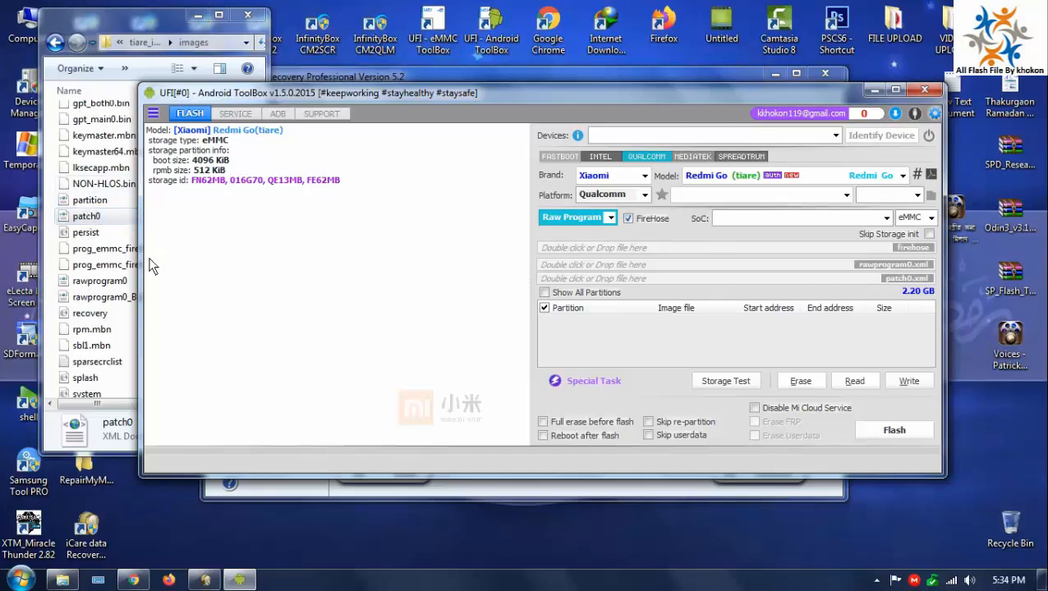
pyautogui.click(105, 17)
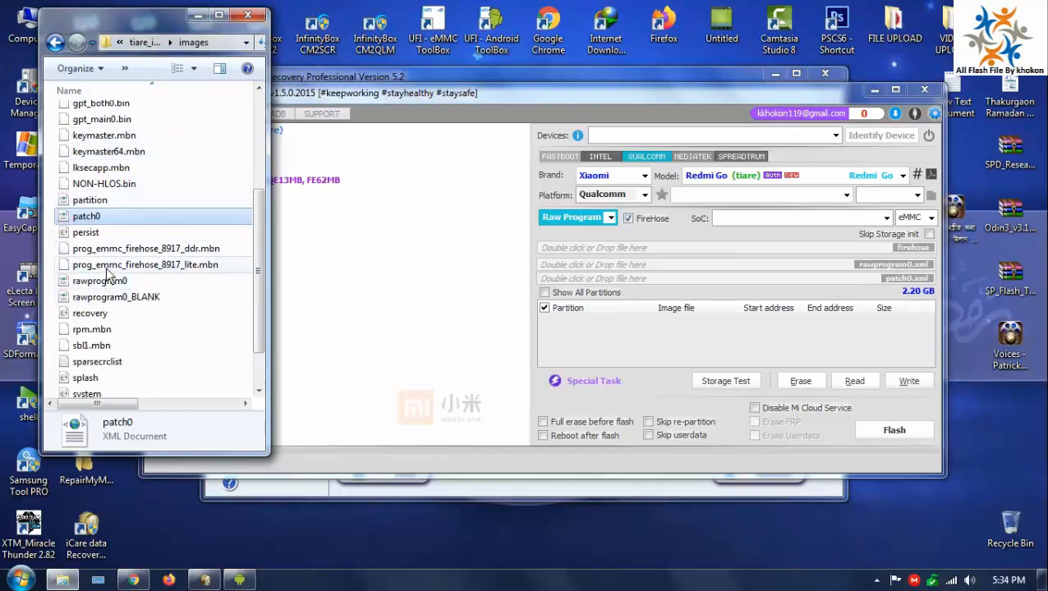
pyautogui.click(123, 248)
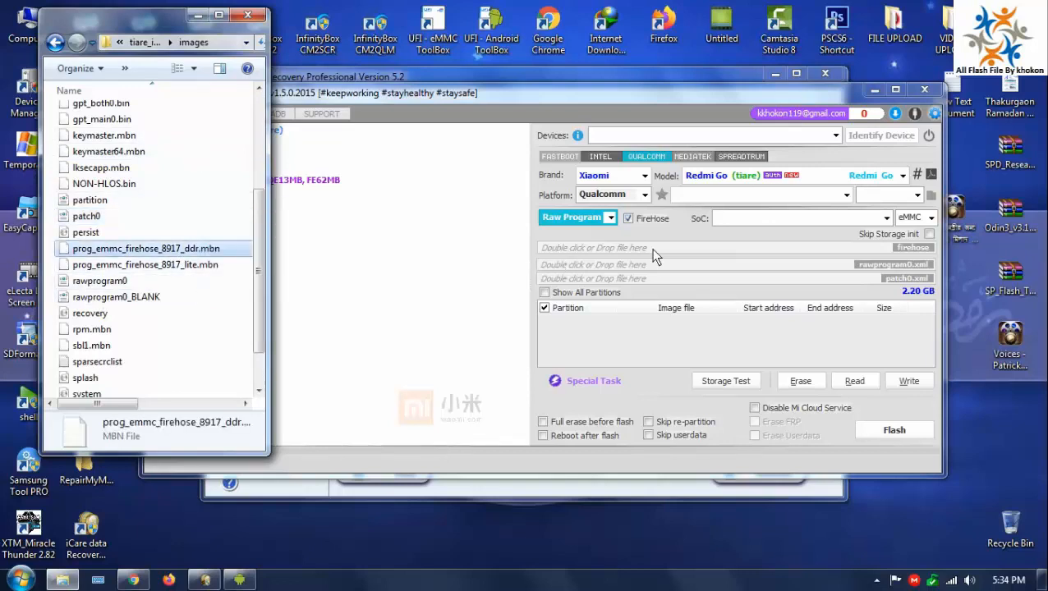
pyautogui.moveTo(652, 249); pyautogui.dragTo(652, 248)
pyautogui.moveTo(503, 92); pyautogui.dragTo(527, 109)
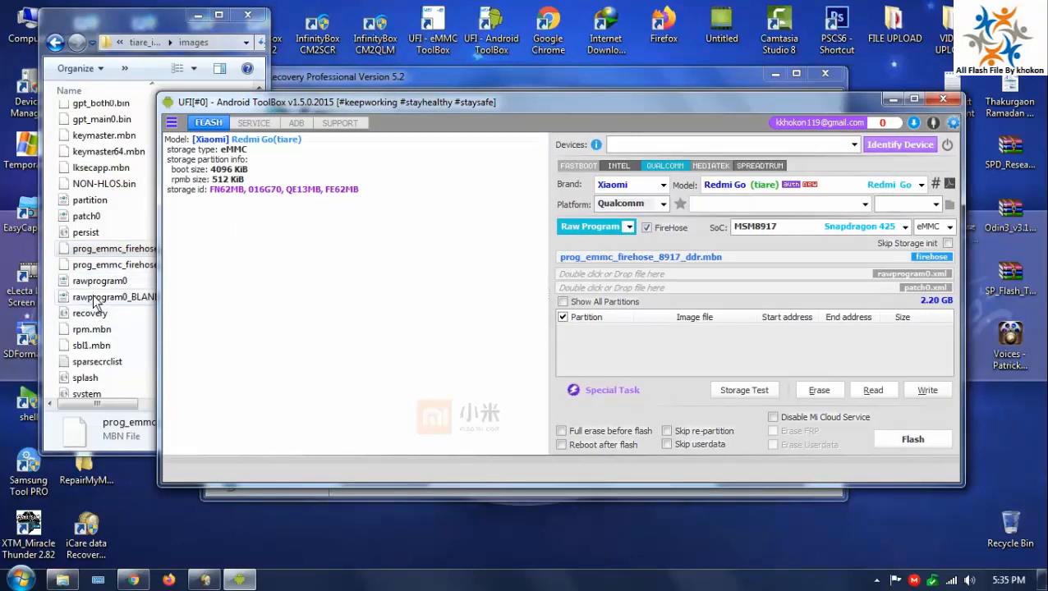
# Load rawprogram0.xml and patch0.xml from the images folder into their matching file slots
pyautogui.moveTo(92, 287); pyautogui.dragTo(696, 275)
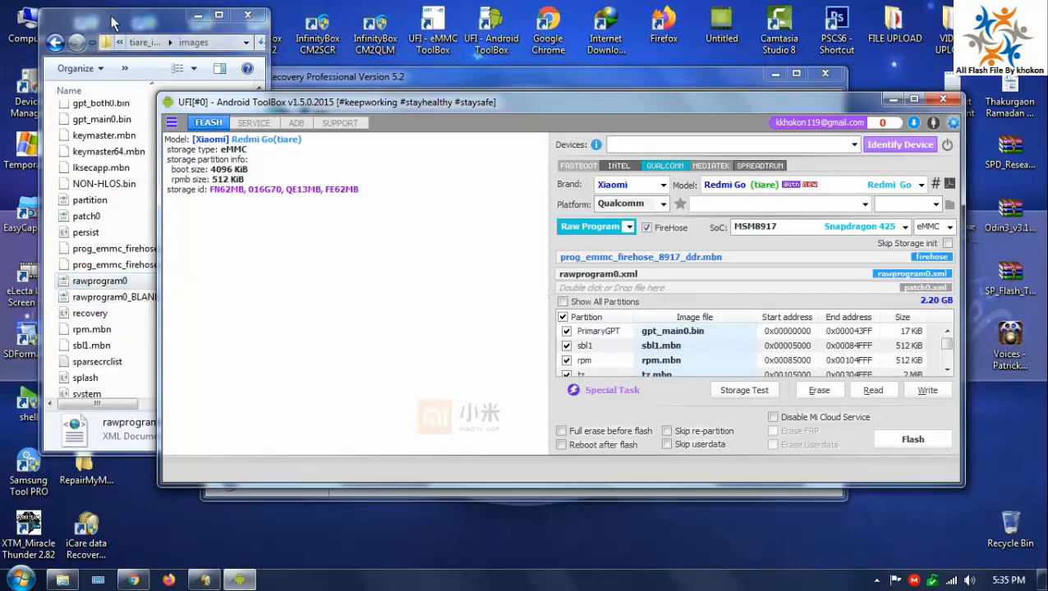
pyautogui.click(100, 283)
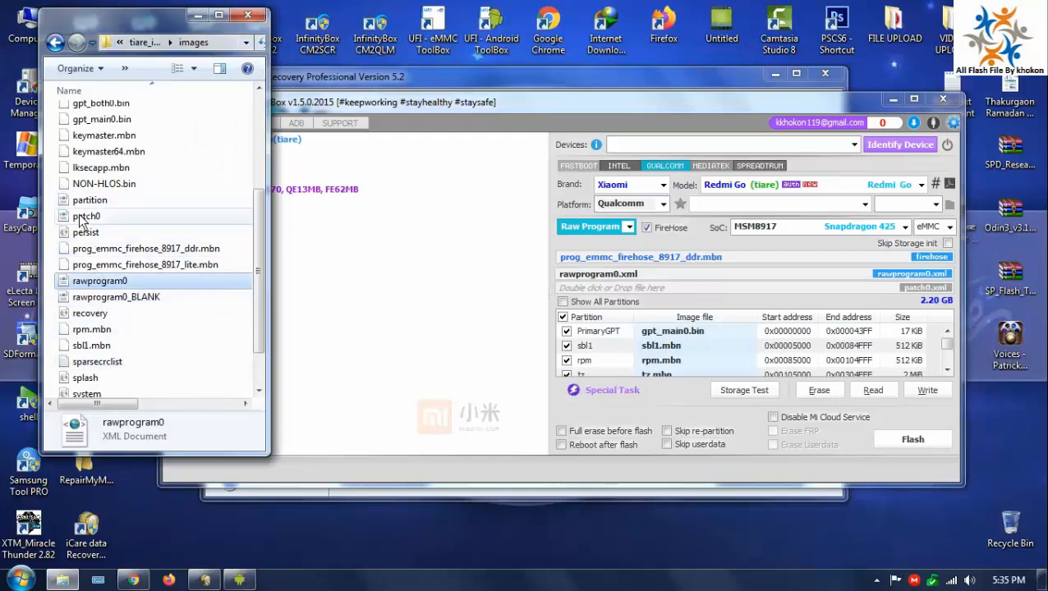
pyautogui.moveTo(86, 217); pyautogui.dragTo(685, 289)
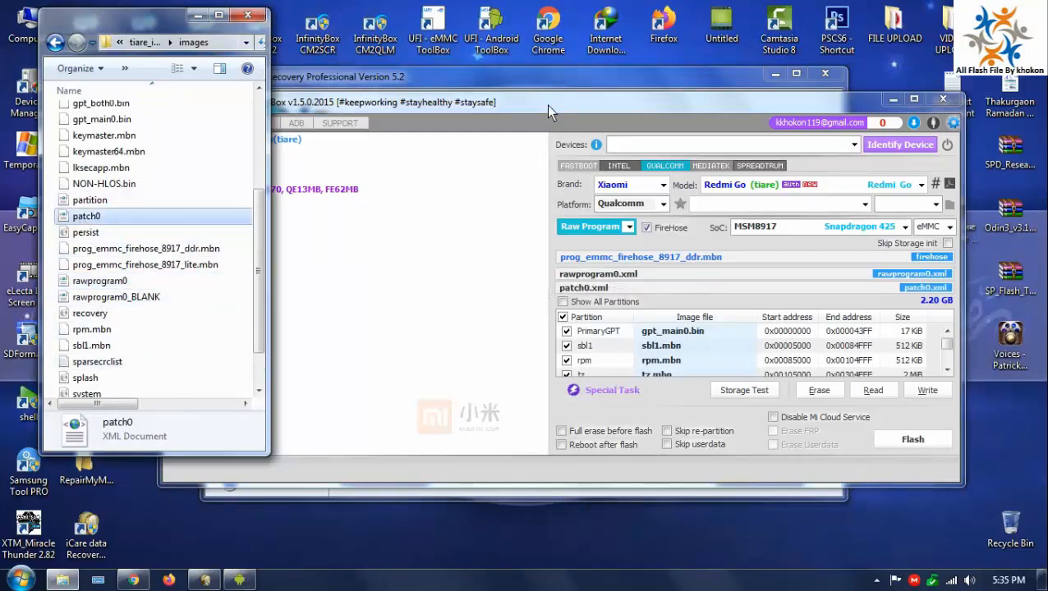
pyautogui.click(550, 106)
pyautogui.moveTo(595, 106); pyautogui.dragTo(551, 99)
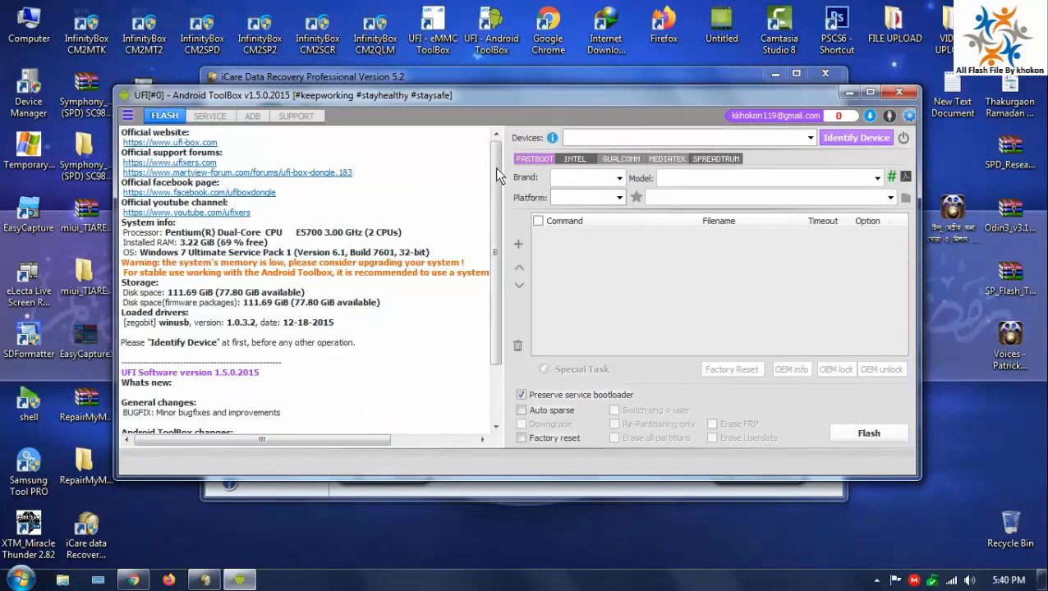
# Switch to the Qualcomm flashing mode and set the brand to Xiaomi
pyautogui.click(615, 157)
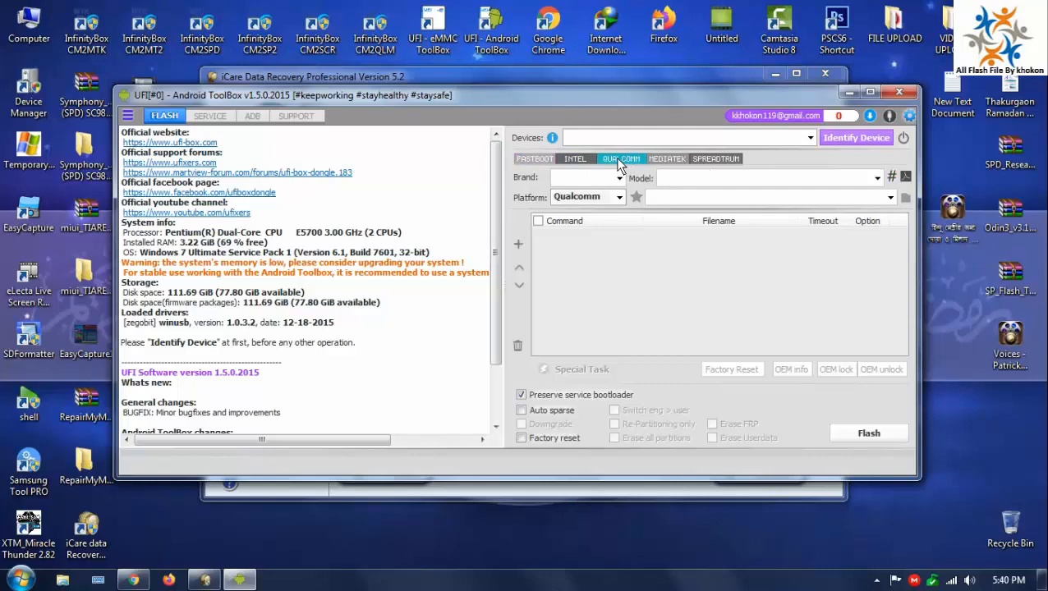
pyautogui.click(618, 178)
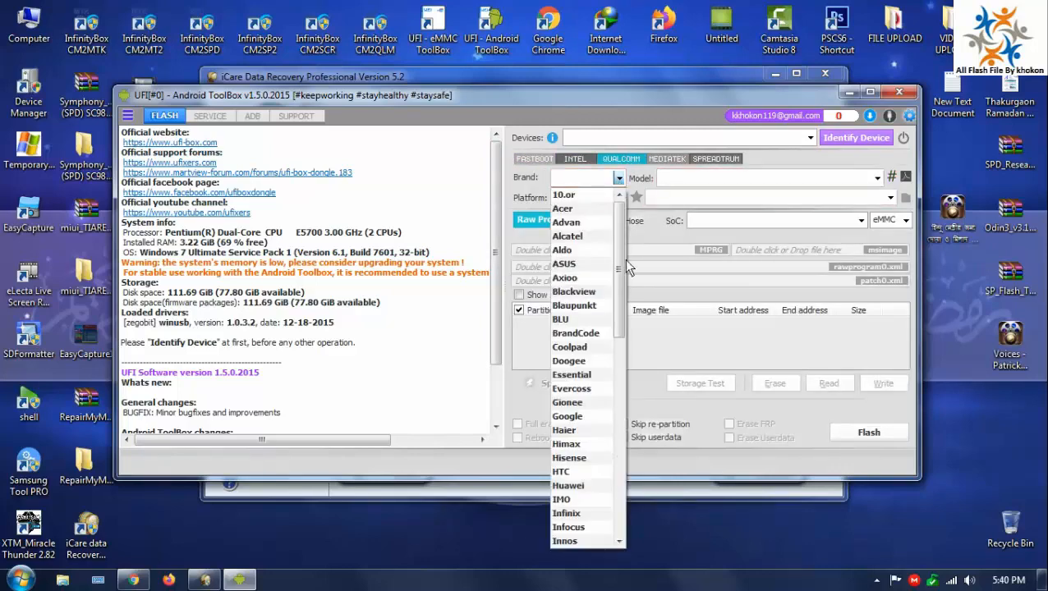
pyautogui.moveTo(620, 329); pyautogui.dragTo(620, 543)
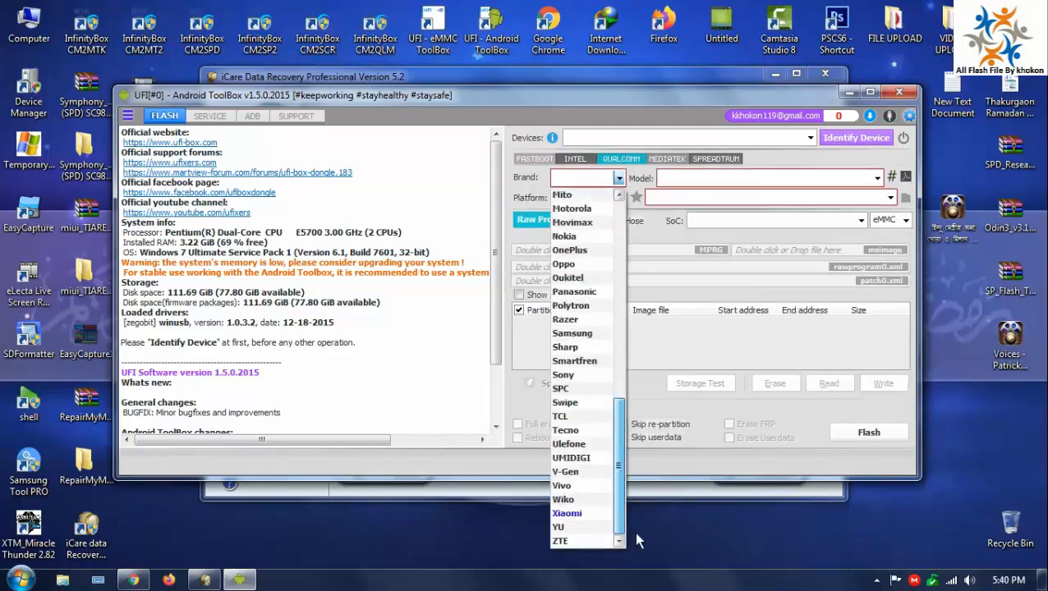
pyautogui.click(567, 513)
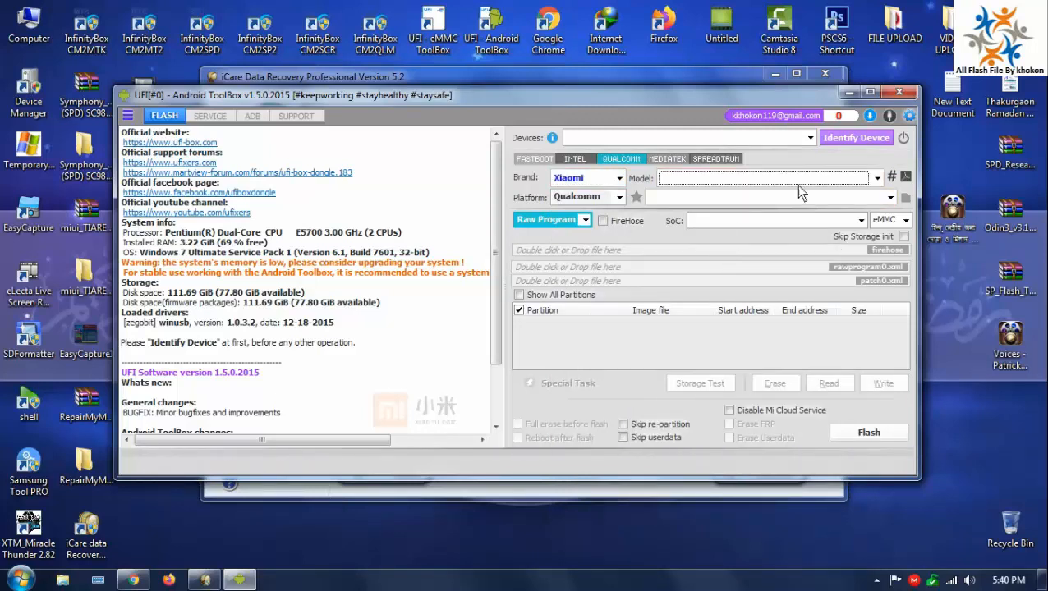
# Set the model to Redmi Go (tiare) from the Xiaomi device list
pyautogui.click(874, 179)
pyautogui.scroll(-1, 758, 480)
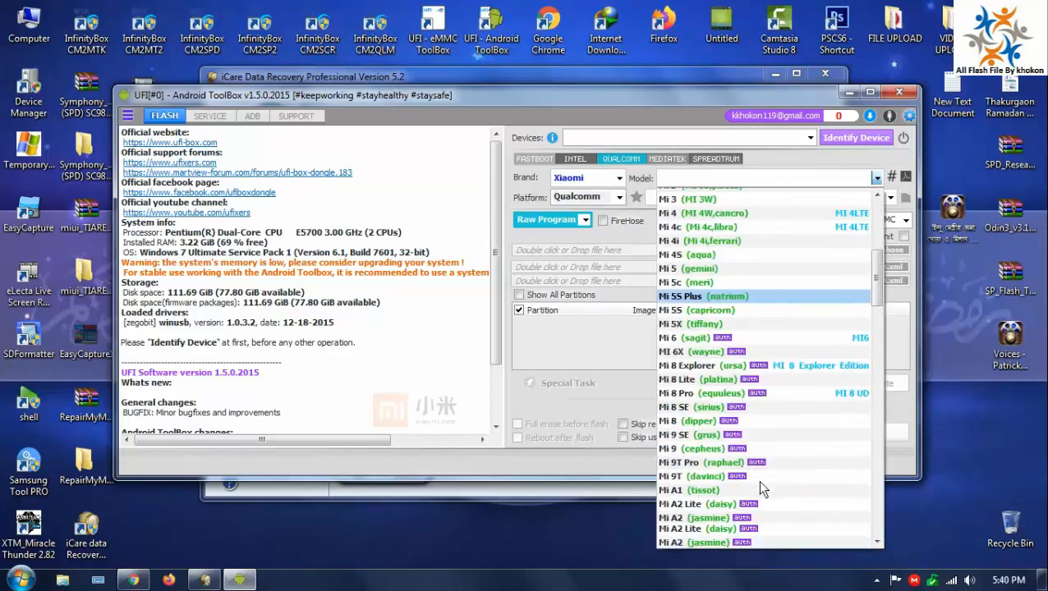
pyautogui.scroll(-20, 760, 485)
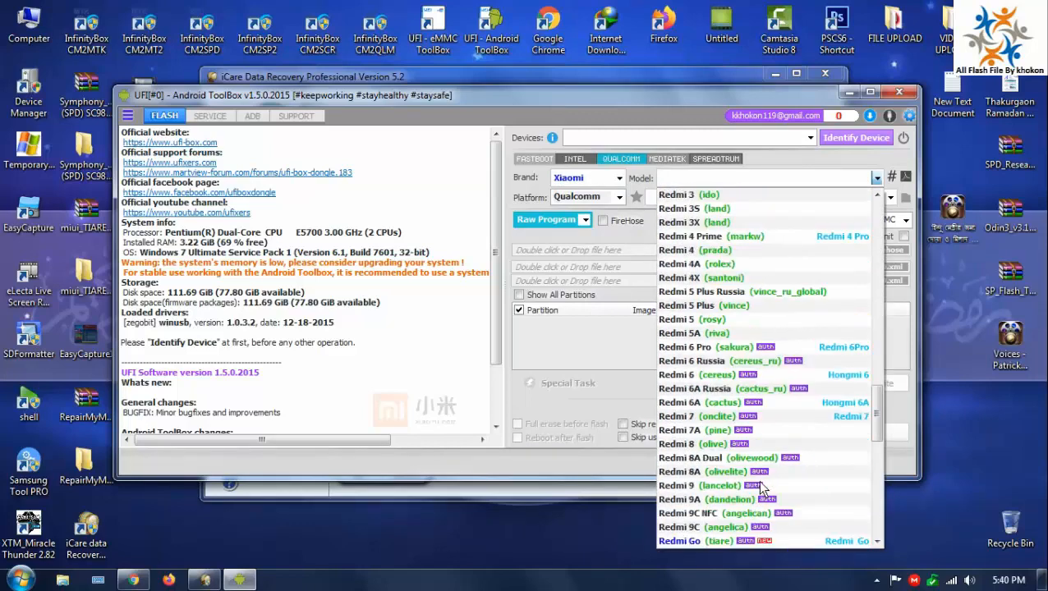
pyautogui.scroll(-4, 761, 488)
pyautogui.click(705, 384)
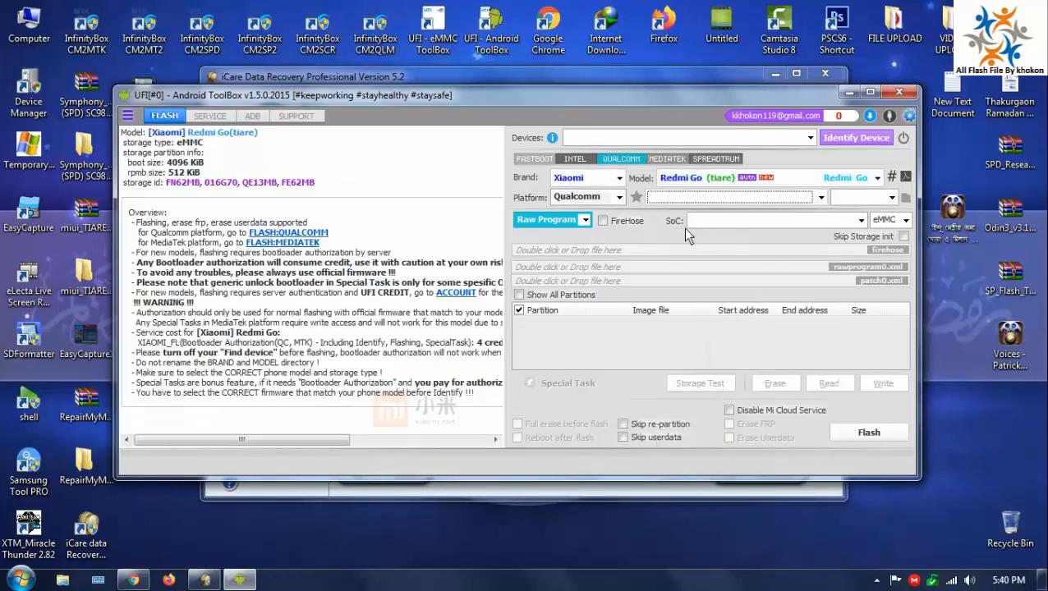
# Enable FireHose and load prog_emmc_firehose_8917_ddr.mbn from the extracted Redmi Go firmware's images folder into the firehose slot
pyautogui.click(603, 220)
pyautogui.click(82, 487)
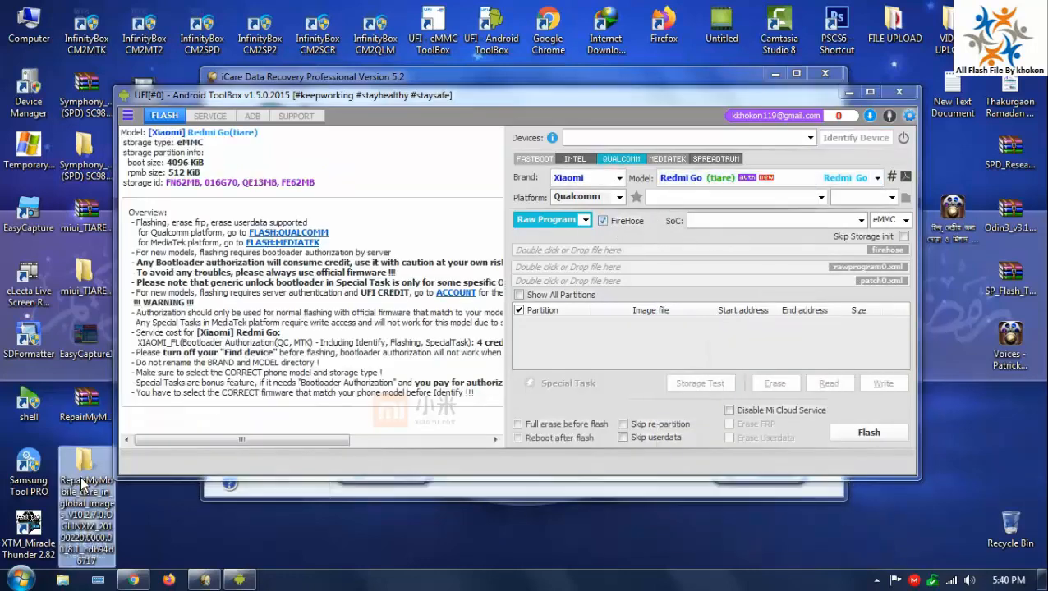
pyautogui.doubleClick(82, 486)
pyautogui.doubleClick(123, 110)
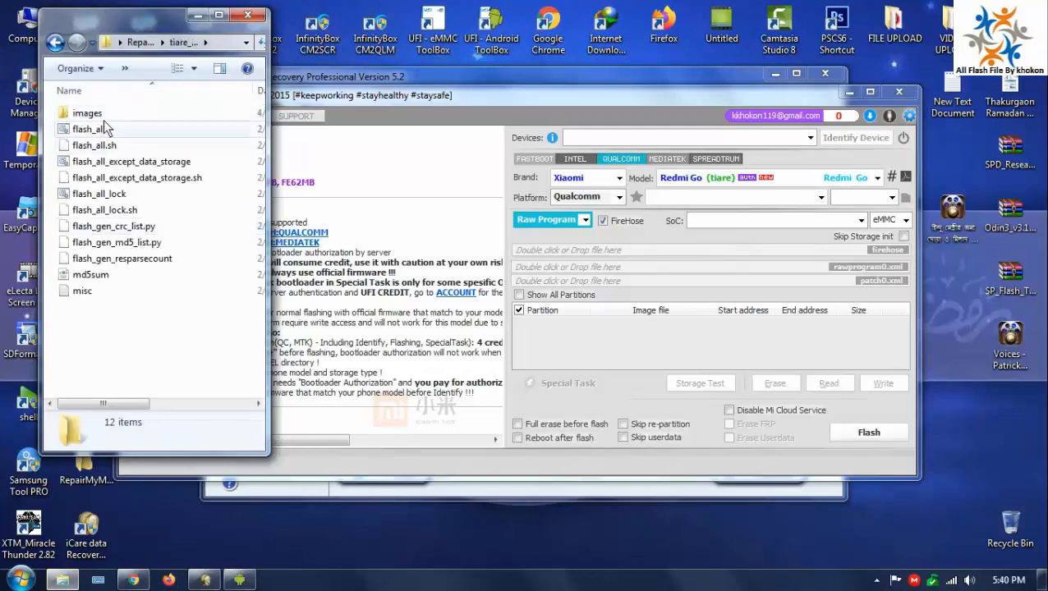
pyautogui.doubleClick(90, 114)
pyautogui.scroll(-3, 155, 345)
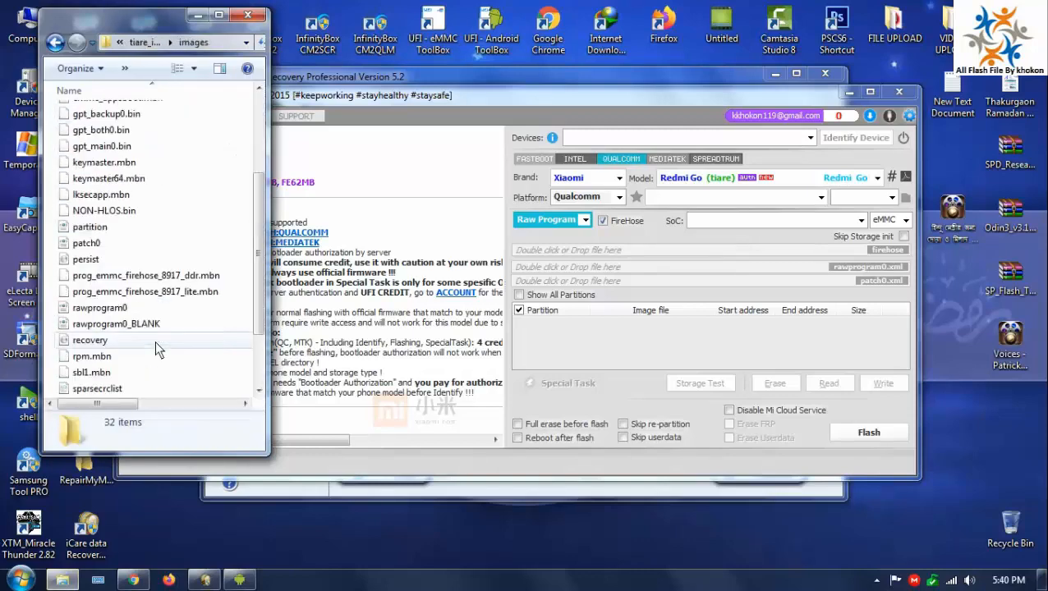
pyautogui.moveTo(133, 279); pyautogui.dragTo(728, 251)
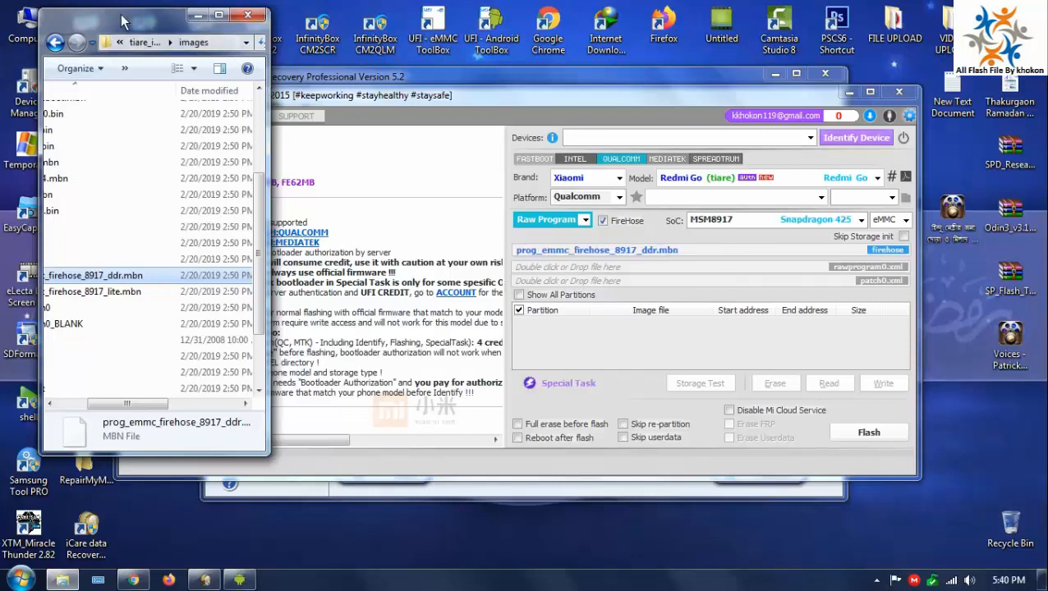
# Start identifying the phone connected as Qualcomm HS-USB QDLoader 9008 on COM22
pyautogui.moveTo(121, 19); pyautogui.dragTo(121, 17)
pyautogui.moveTo(131, 403); pyautogui.dragTo(97, 403)
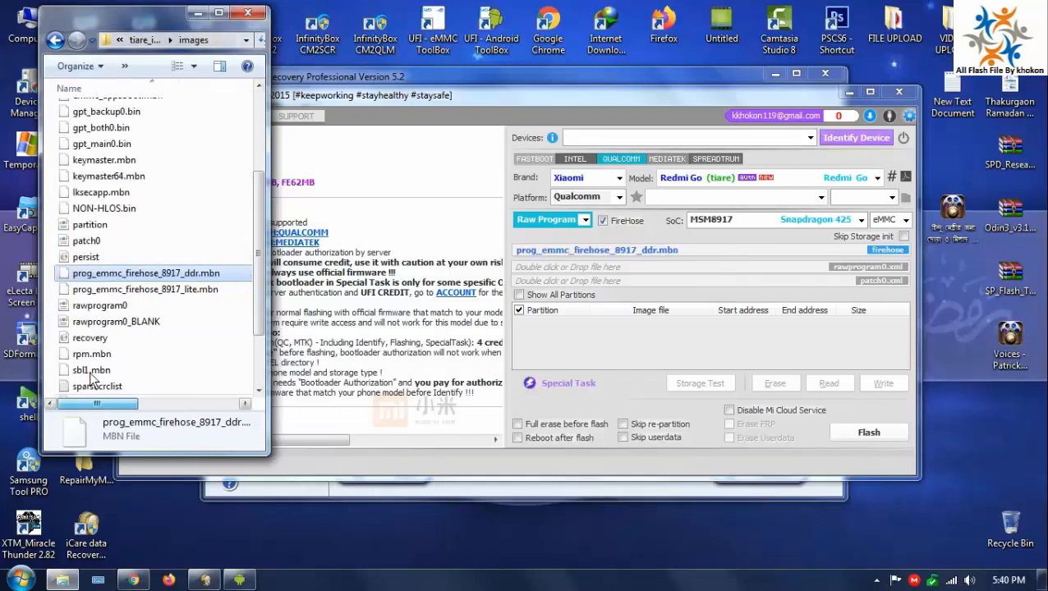
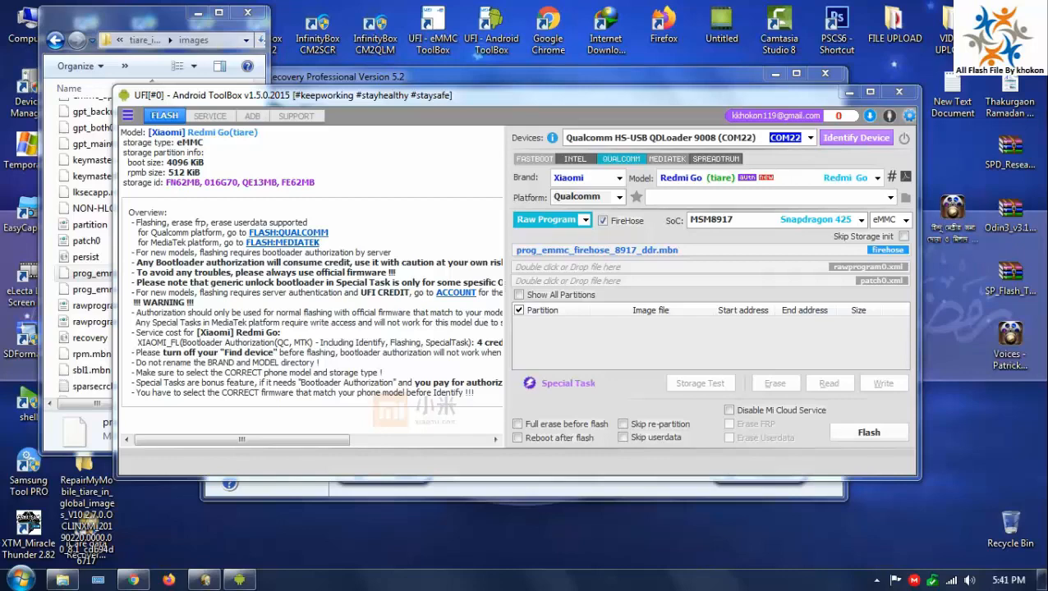
pyautogui.click(868, 138)
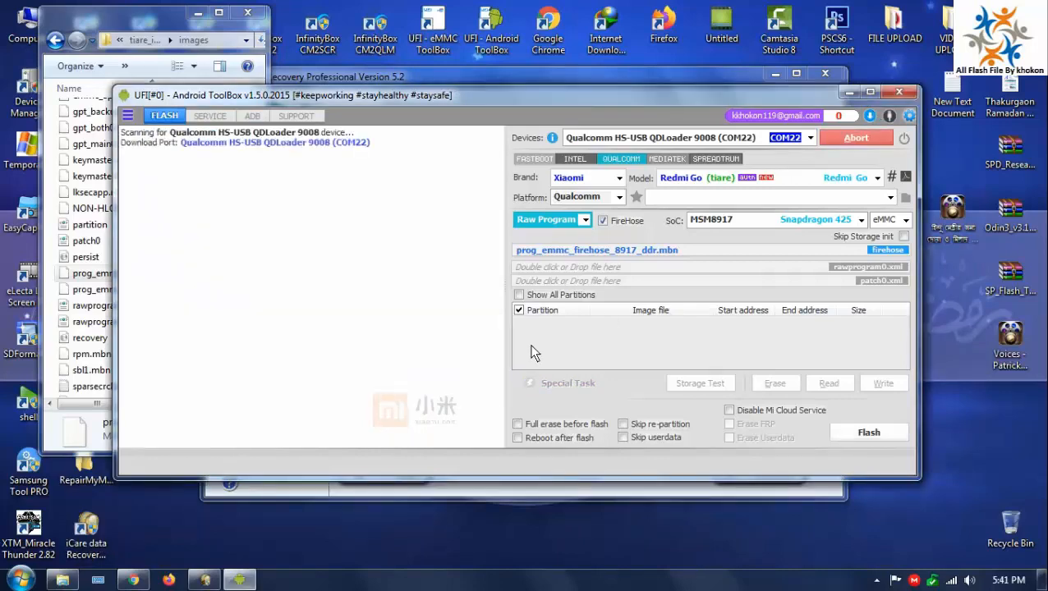